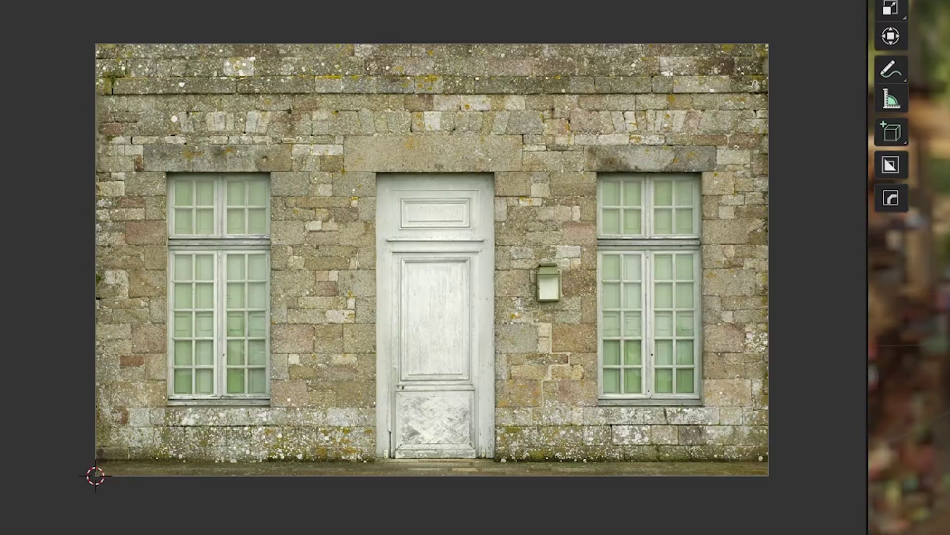
Step: Open the BuildingsHouseOld0087 stone house texture on textures.com and enlarge its preview
middle_click_drag(812, 324, 760, 282)
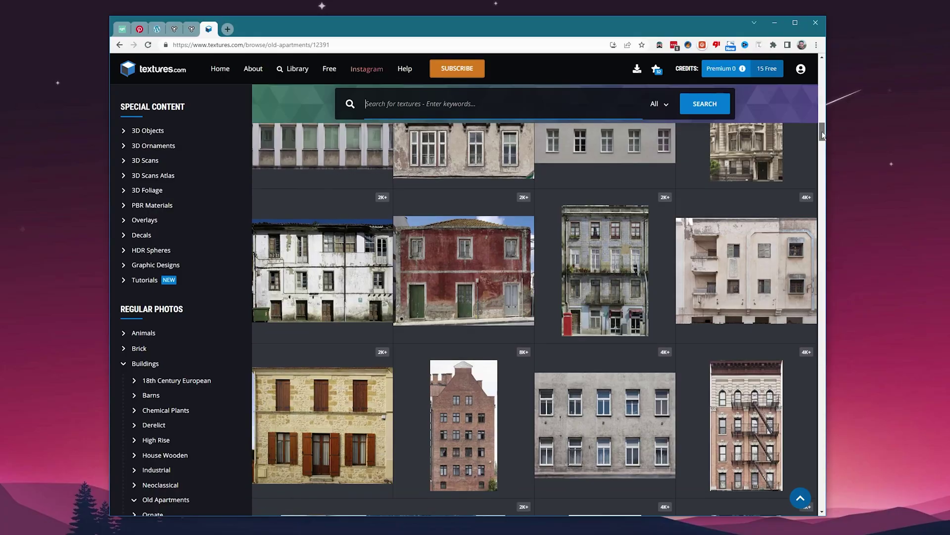
scroll(825, 161, "down", 10)
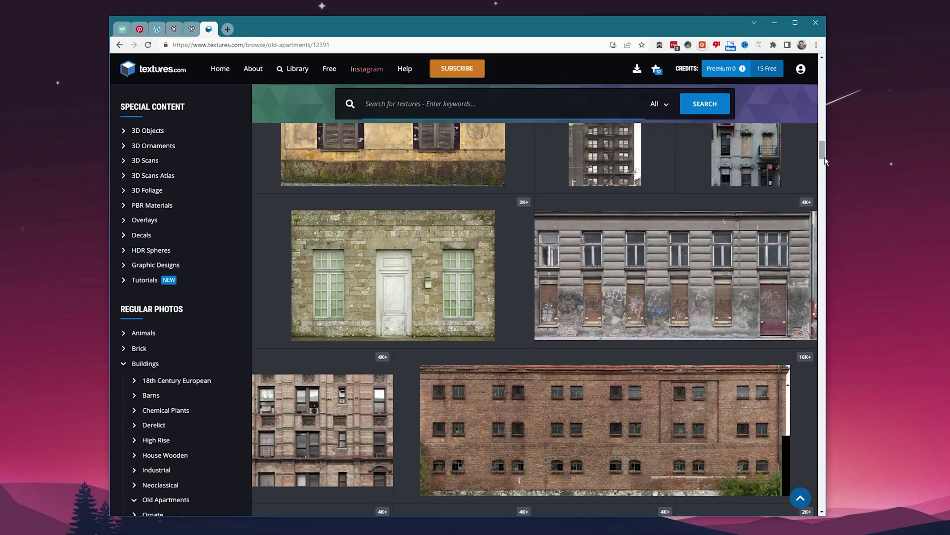
left_click(446, 263)
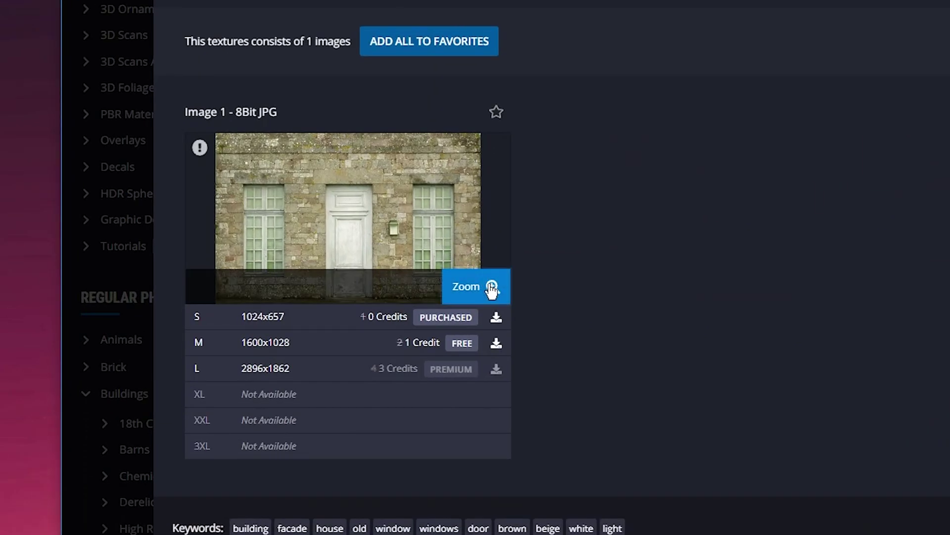
left_click(493, 287)
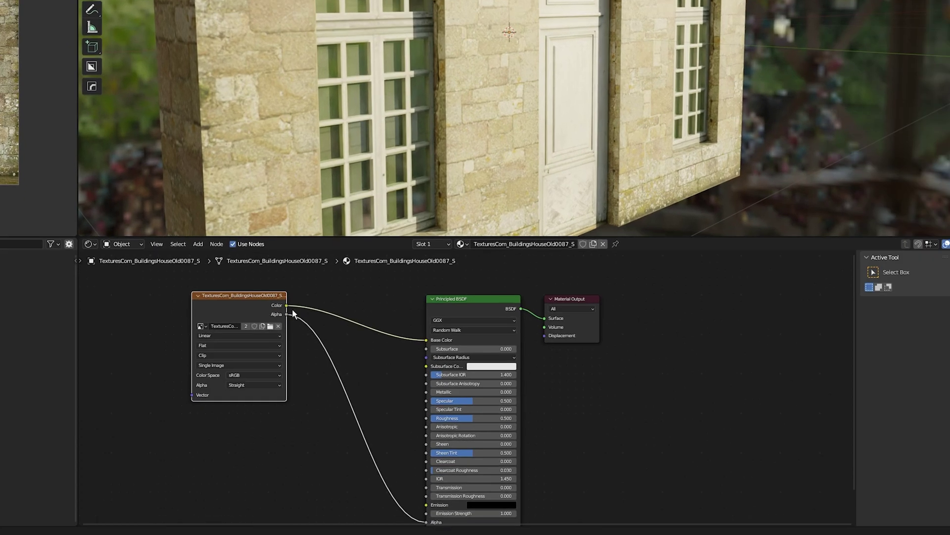
Step: Connect the facade image's Color output to the Principled BSDF's Roughness and Specular inputs
left_click_drag(288, 305, 439, 416)
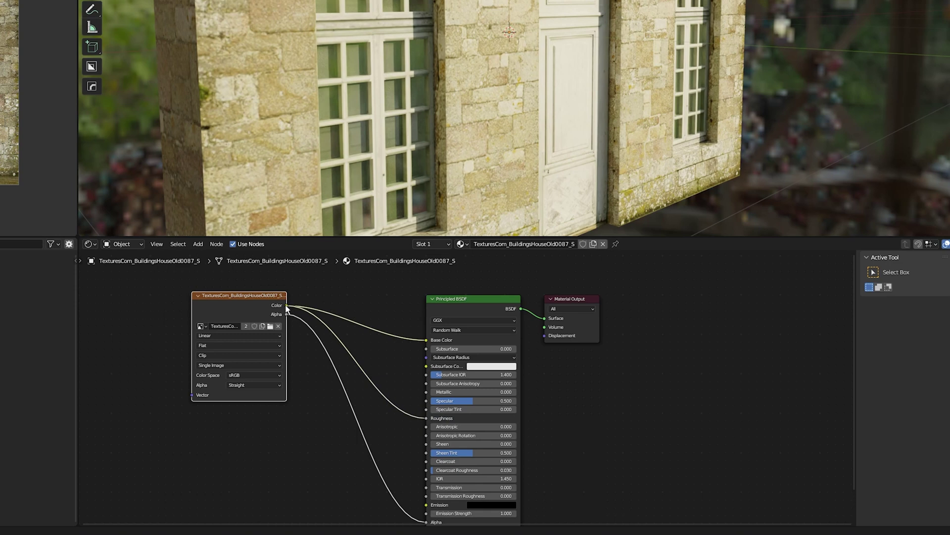
left_click_drag(286, 307, 426, 401)
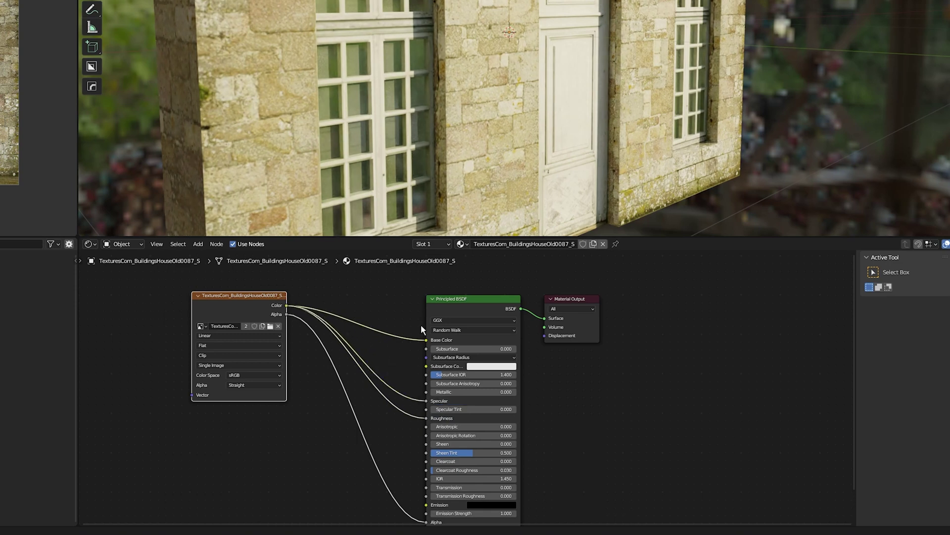
middle_click_drag(356, 56, 443, 74)
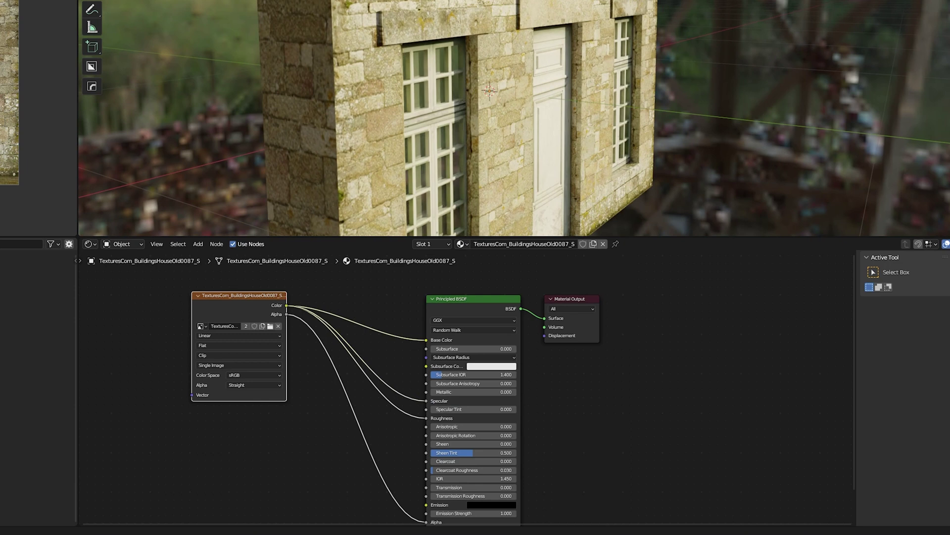
Step: Add a ColorRamp node onto the image-to-Roughness link
key("shift+a")
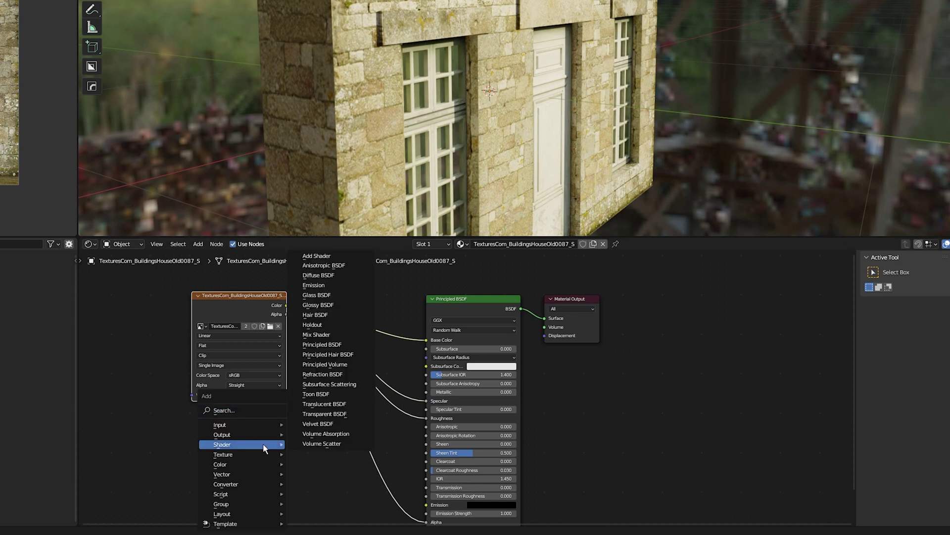
left_click(256, 411)
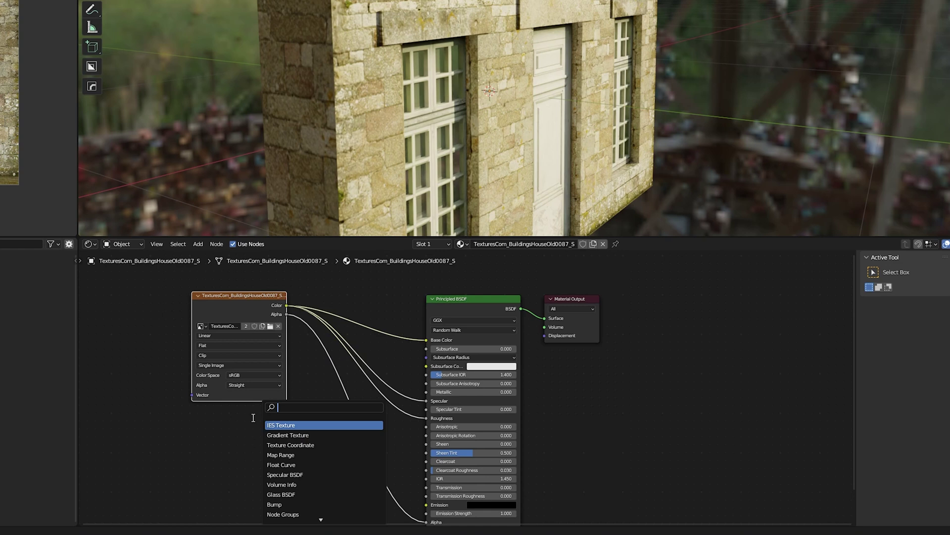
type("co9")
left_click(308, 425)
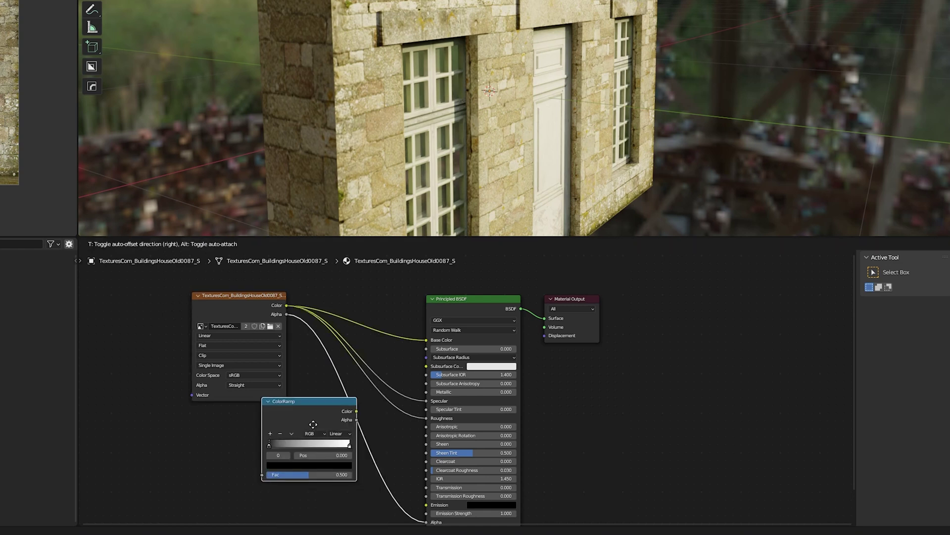
left_click(352, 341)
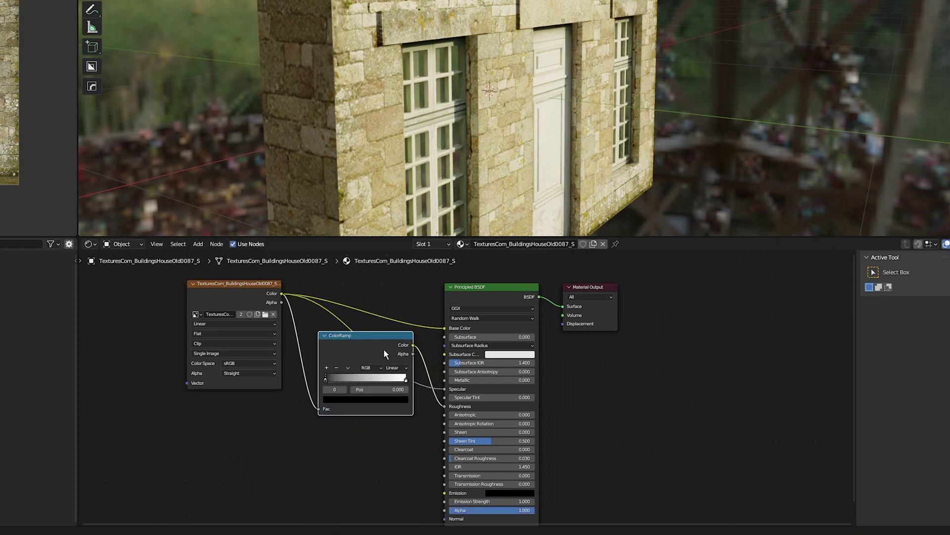
left_click_drag(377, 350, 364, 430)
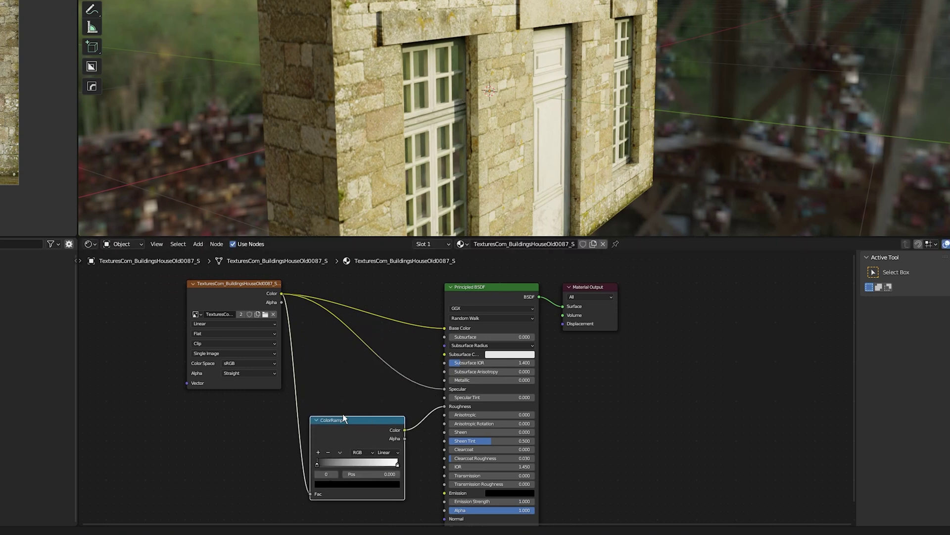
Step: Duplicate the ColorRamp onto the Specular link and spread the nodes out neatly
key("shift+d")
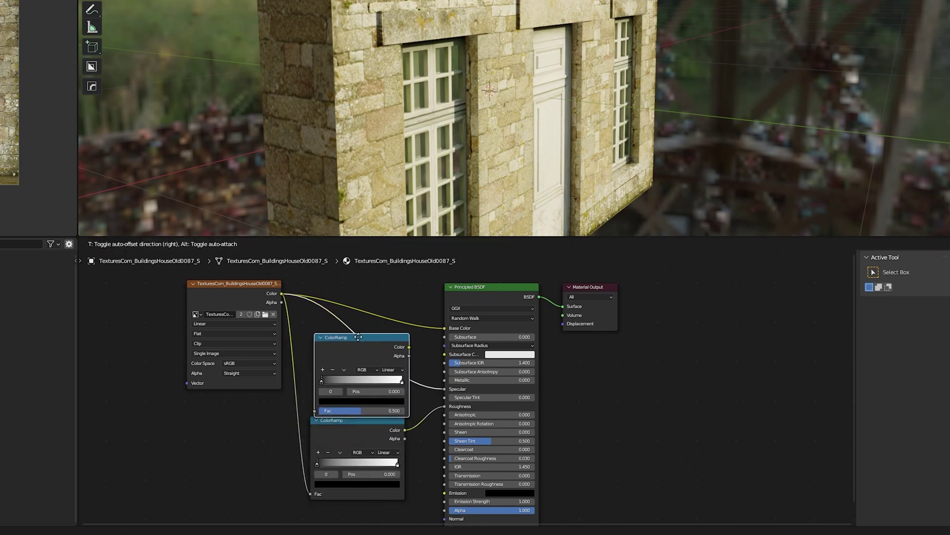
left_click(360, 341)
left_click_drag(356, 336, 353, 329)
left_click_drag(250, 286, 171, 287)
left_click_drag(470, 287, 480, 285)
left_click_drag(615, 284, 623, 285)
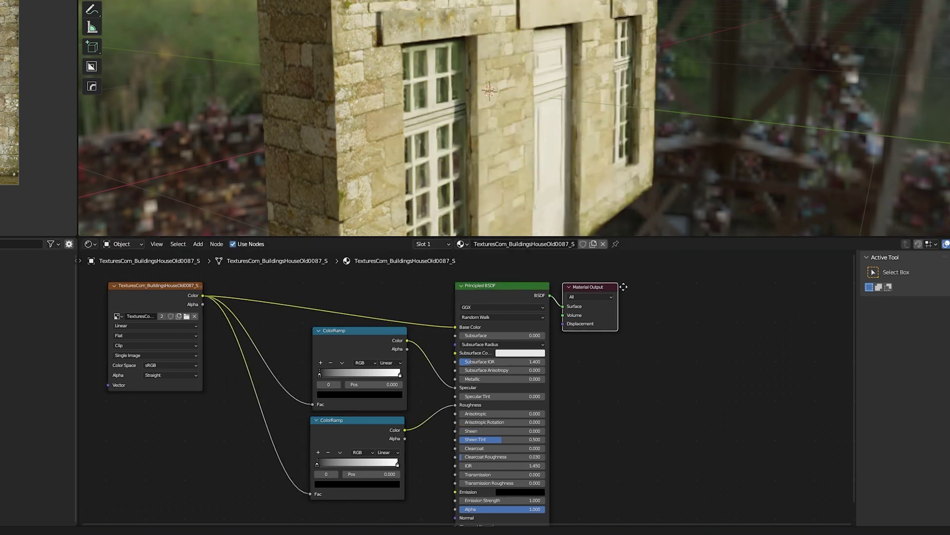
left_click_drag(622, 285, 689, 277)
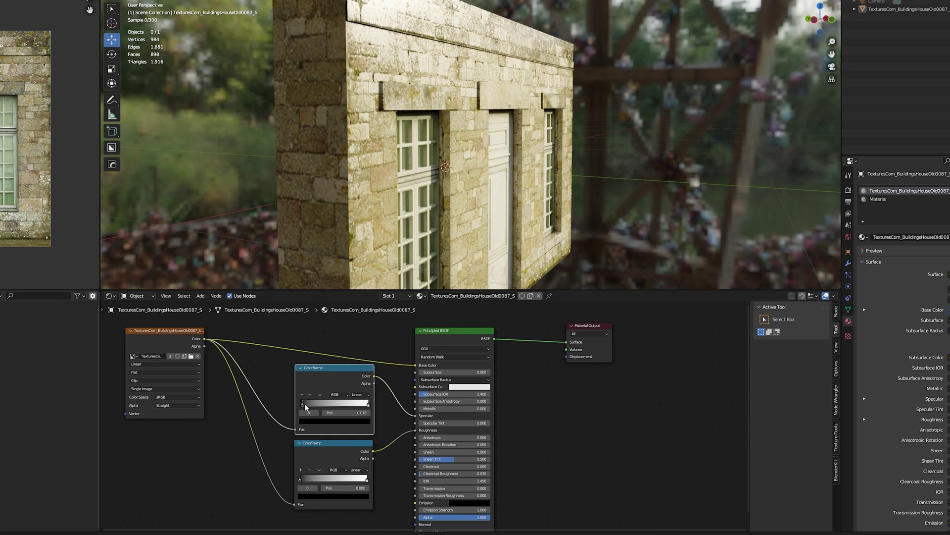
Step: Move the black stops to 0.459 on the Specular ColorRamp and 0.382 on the Roughness one
left_click_drag(318, 373, 344, 372)
mouse_move(322, 402)
left_mouse_down()
mouse_move(331, 400)
mouse_move(312, 400)
mouse_move(337, 397)
mouse_move(305, 395)
mouse_move(346, 391)
mouse_move(308, 403)
mouse_move(322, 402)
left_mouse_up()
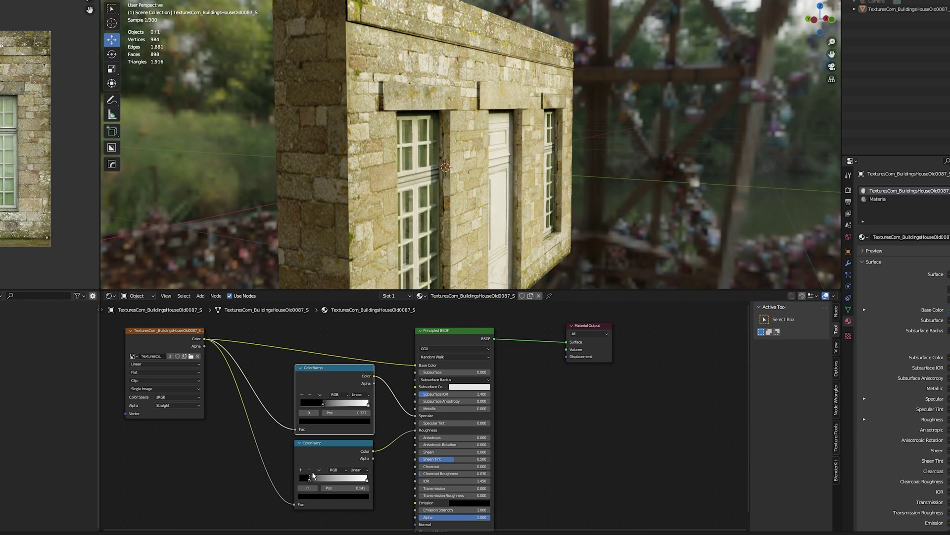
left_click_drag(301, 477, 340, 476)
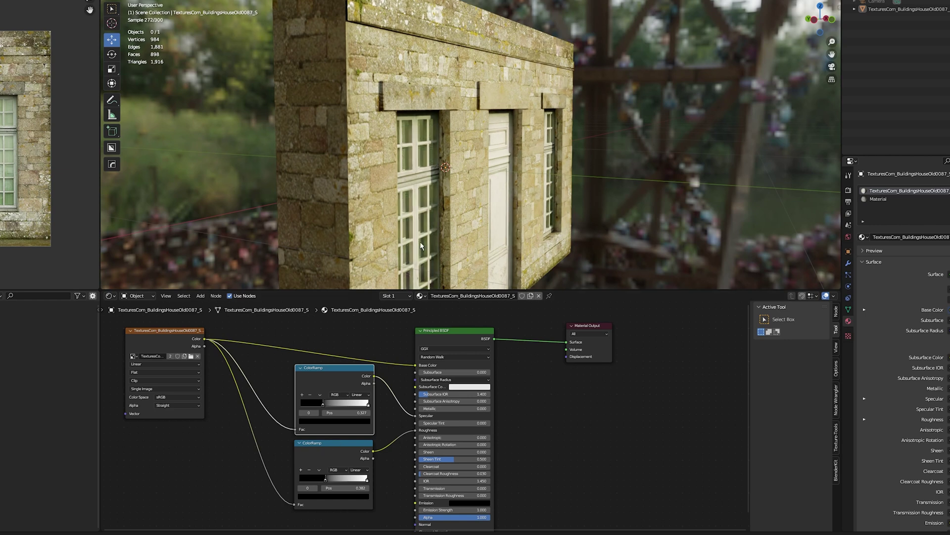
middle_click_drag(431, 258, 435, 237)
Step: Add a Bump node with the image Color as Height, feeding the Principled BSDF's Normal
key("shift+a")
mouse_move(242, 449)
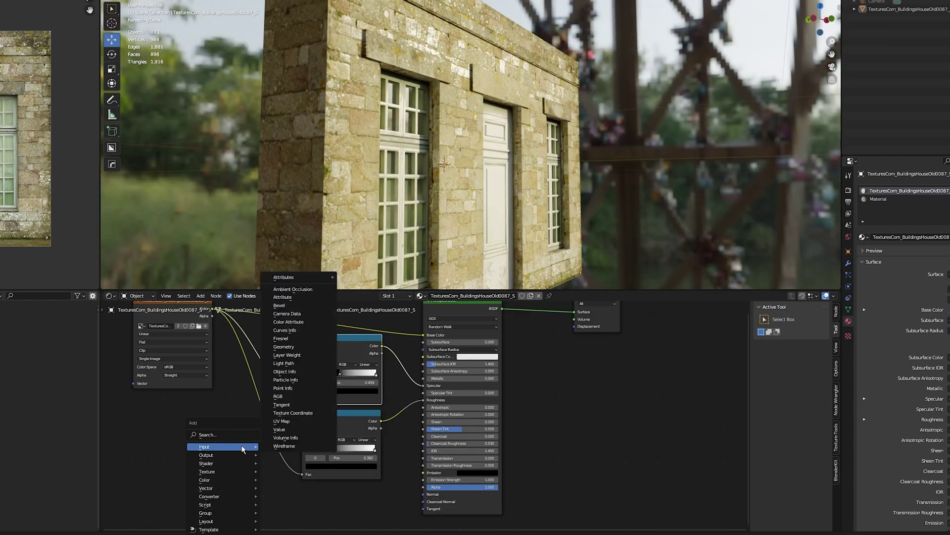
type("bump")
key("Return")
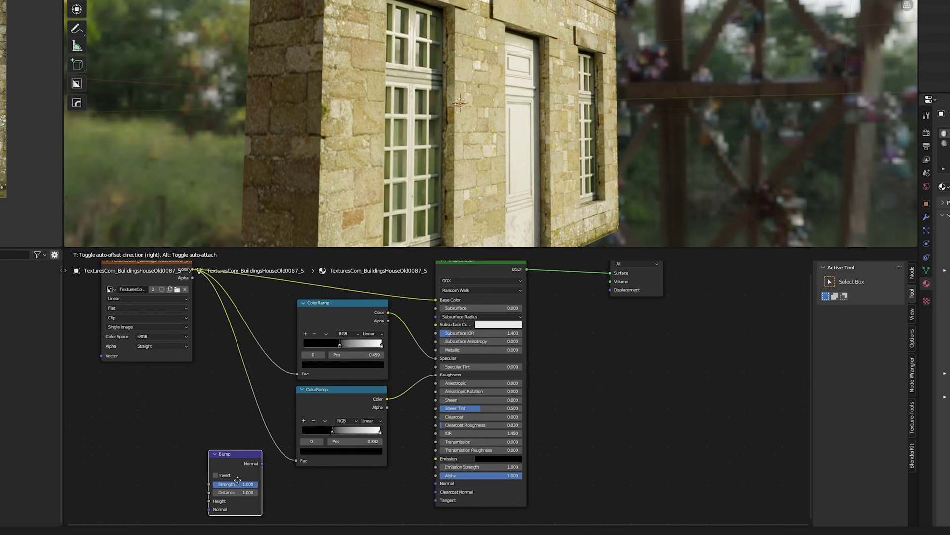
left_click(246, 475)
left_click_drag(271, 459, 435, 484)
left_click_drag(435, 484, 435, 483)
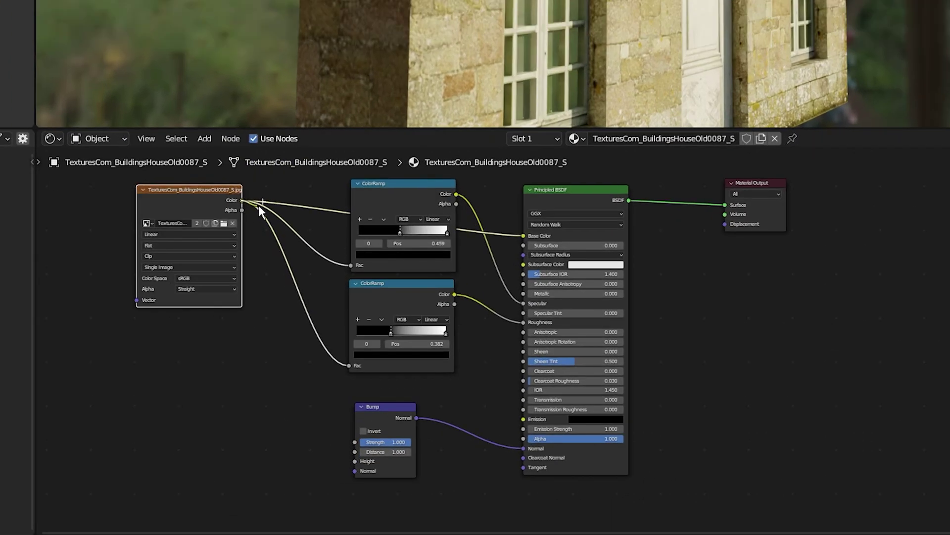
left_click_drag(265, 221, 354, 461)
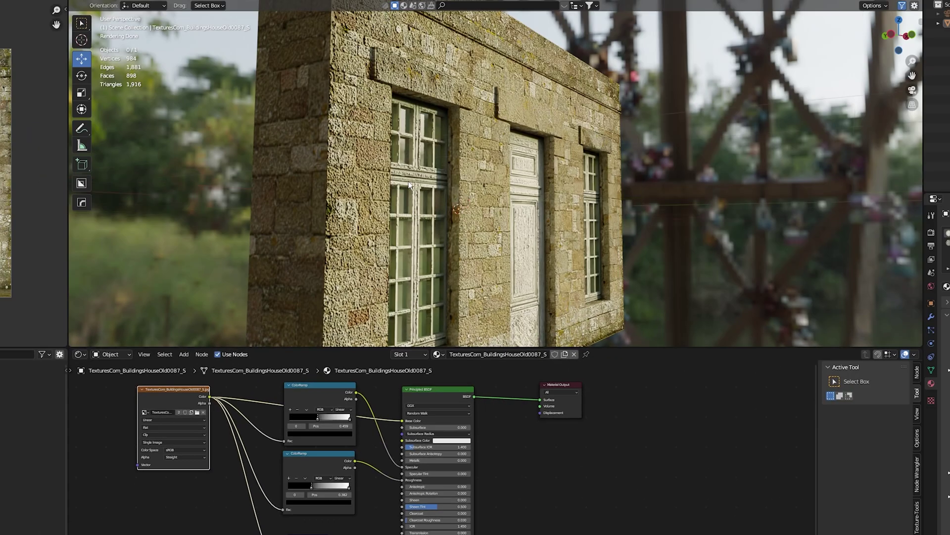
Step: Set the Bump node's Distance to 0.005
scroll(397, 158, "up", 5)
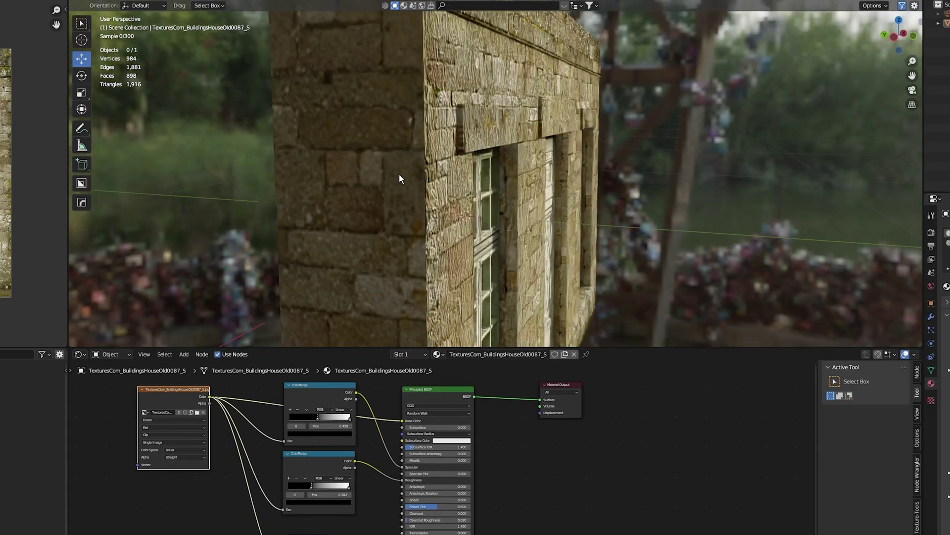
middle_click_drag(400, 175, 395, 183)
scroll(397, 176, "up", 1)
middle_click_drag(427, 140, 423, 197, "shift")
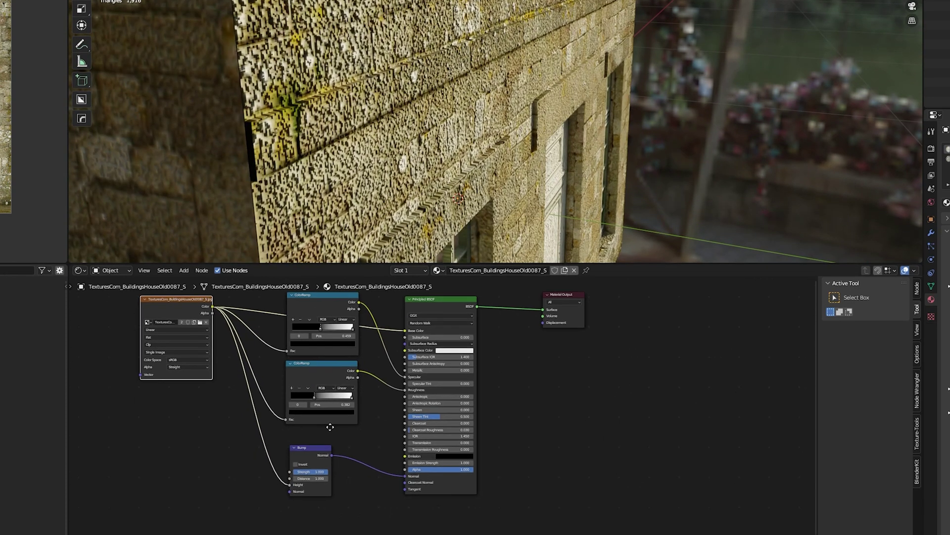
middle_click_drag(327, 510, 341, 494)
scroll(354, 449, "up", 5)
middle_click_drag(360, 448, 417, 430)
scroll(395, 451, "up", 3)
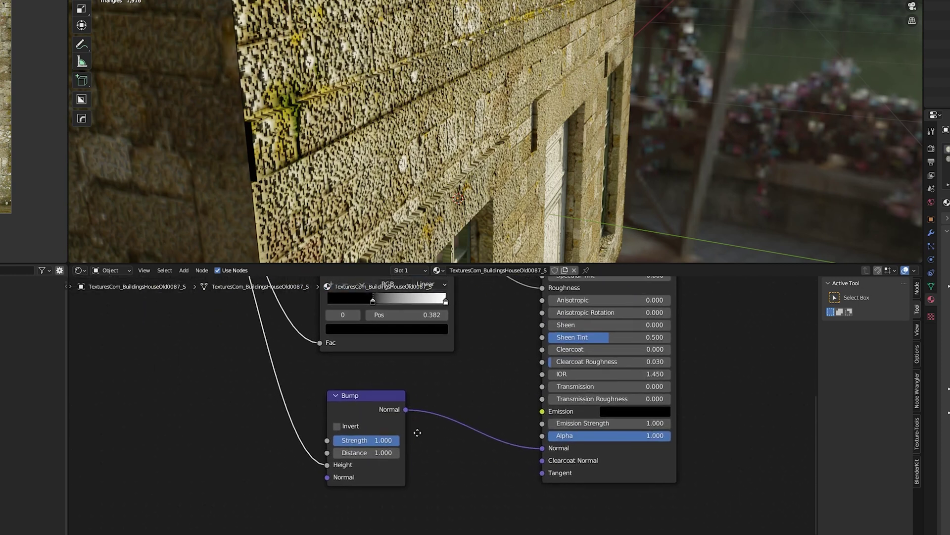
type(".005")
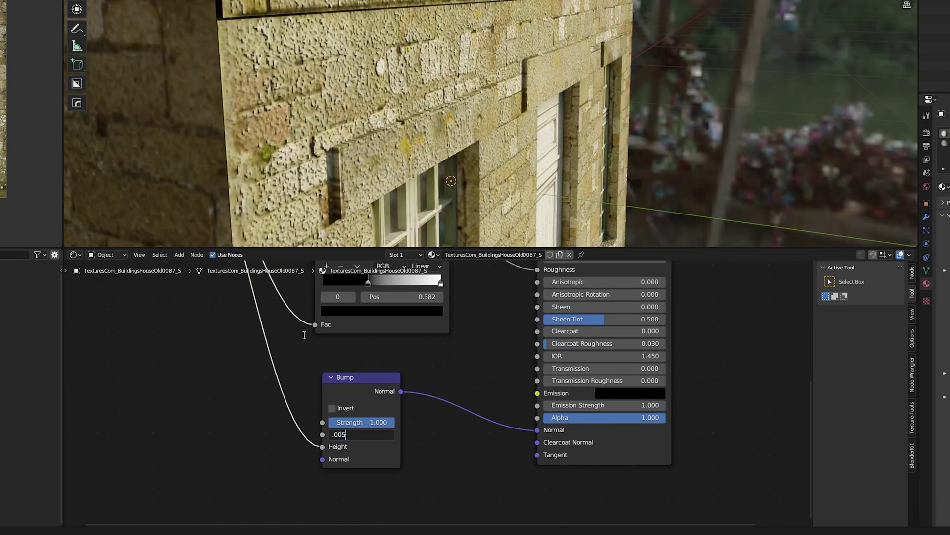
key("Return")
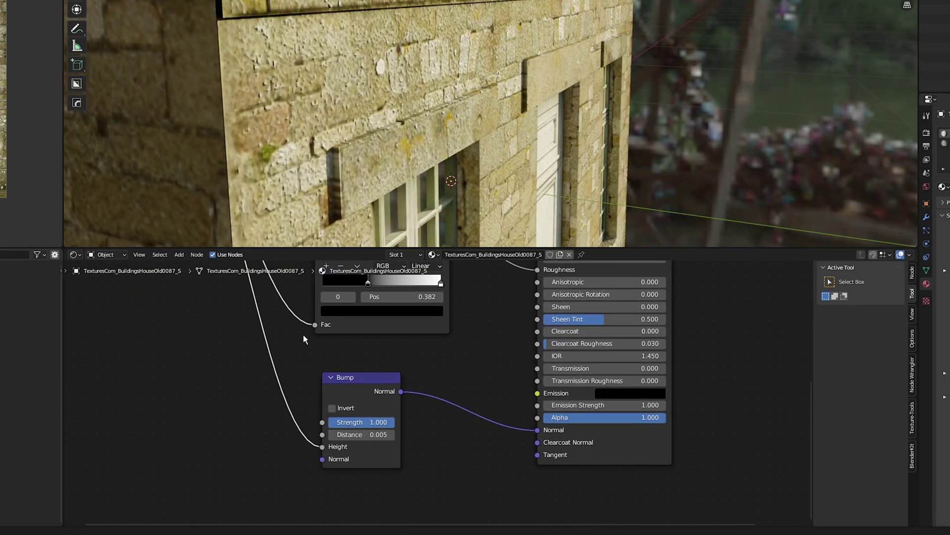
Step: Orbit to a frontal view of the building to inspect the subtler stone relief
middle_click_drag(524, 5, 429, 108)
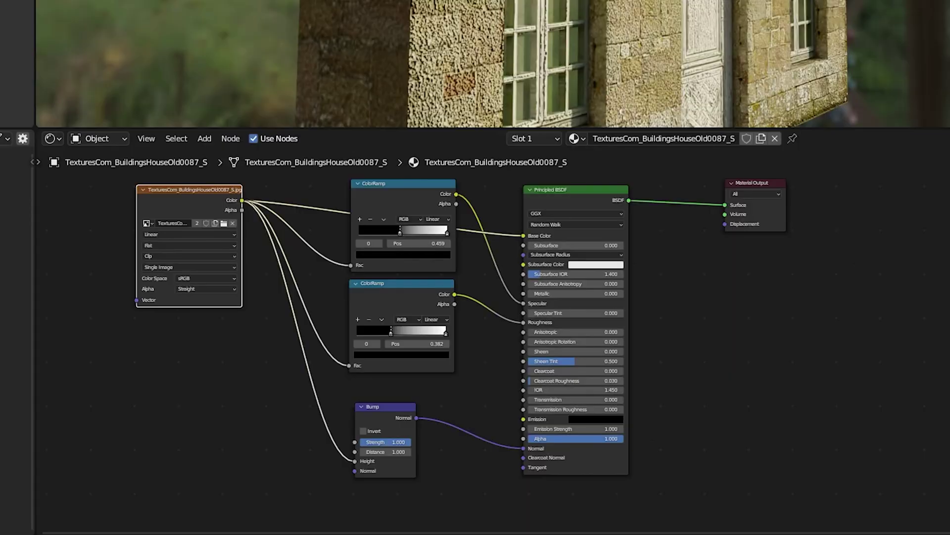
scroll(495, 64, "up", 2)
middle_click_drag(475, 60, 515, 79)
middle_click_drag(495, 30, 495, 109, "shift")
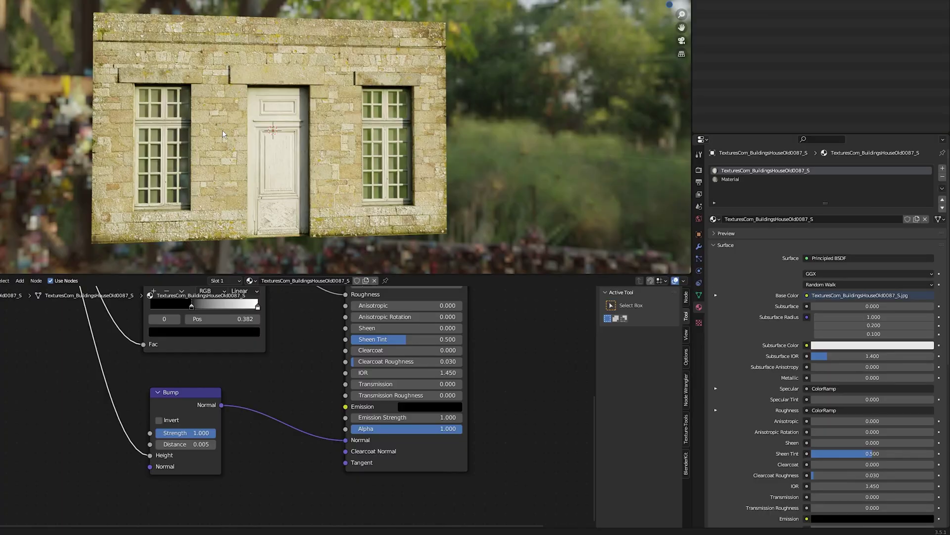
Step: Give the facade plane a Subdivision Surface modifier with 5 viewport levels, using Simple
left_click(221, 133)
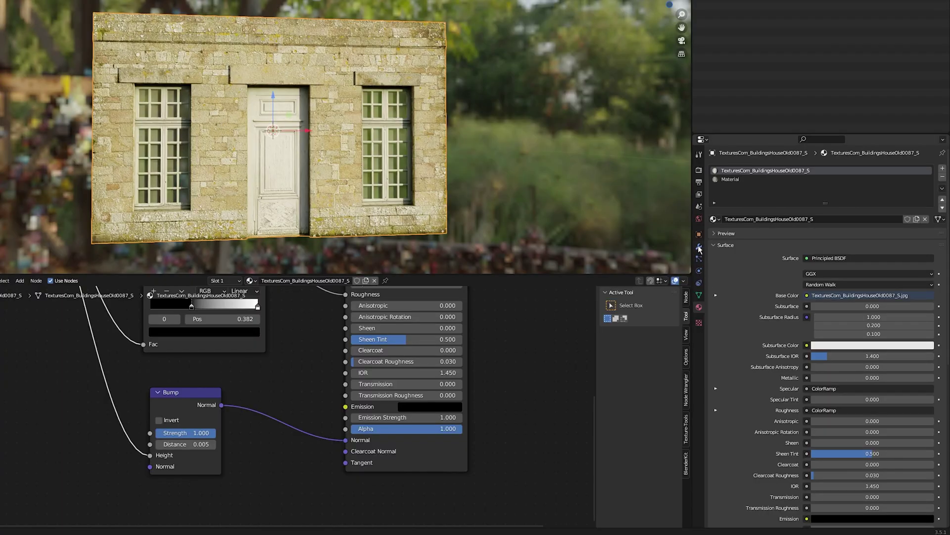
left_click(700, 246)
left_click(737, 168)
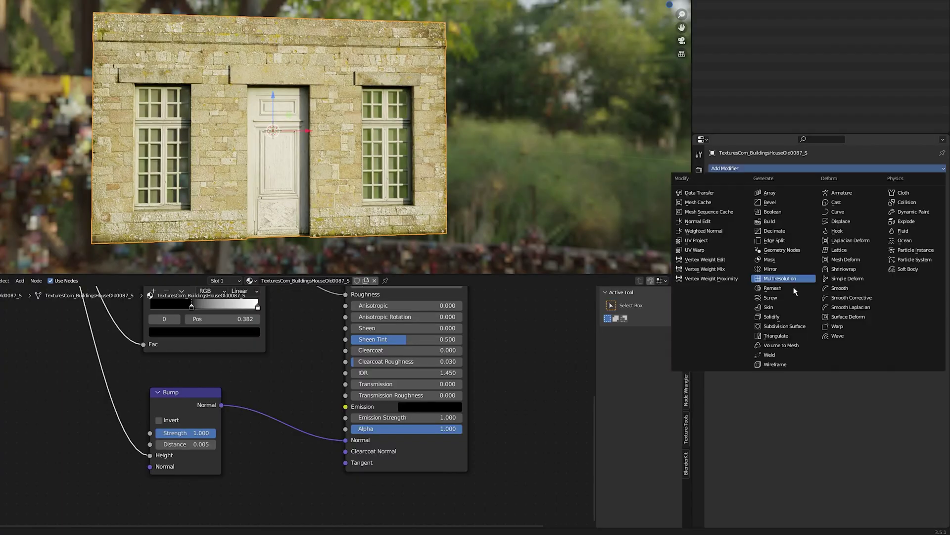
left_click(800, 327)
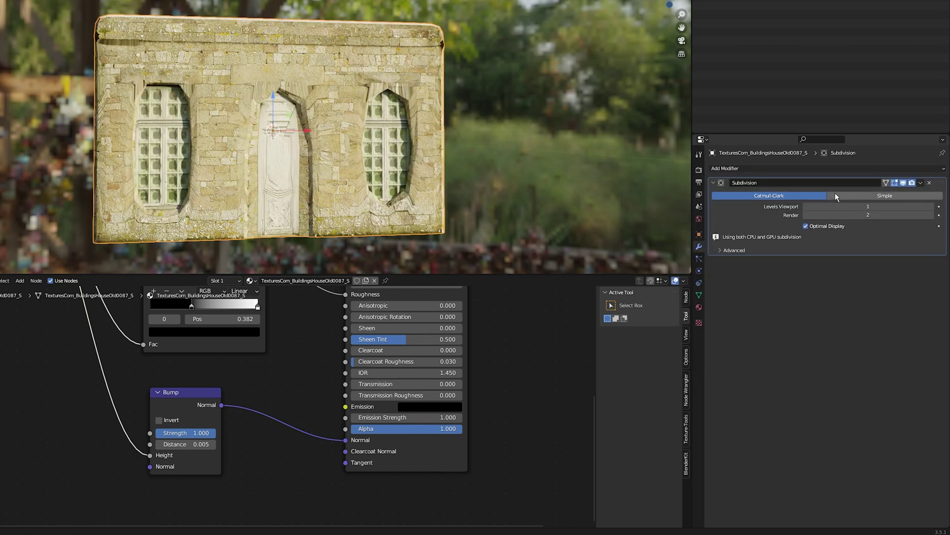
double_click(841, 206)
type("5")
key("Return")
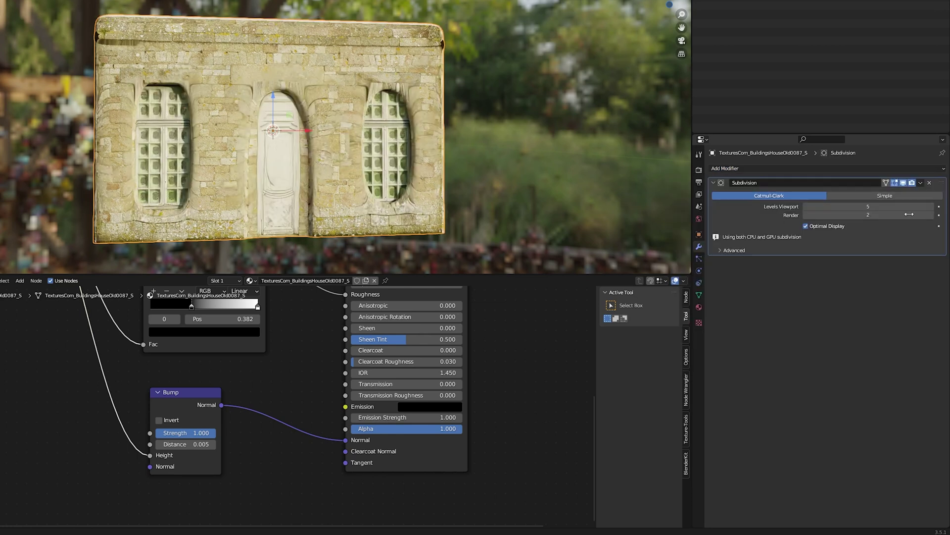
left_click(882, 196)
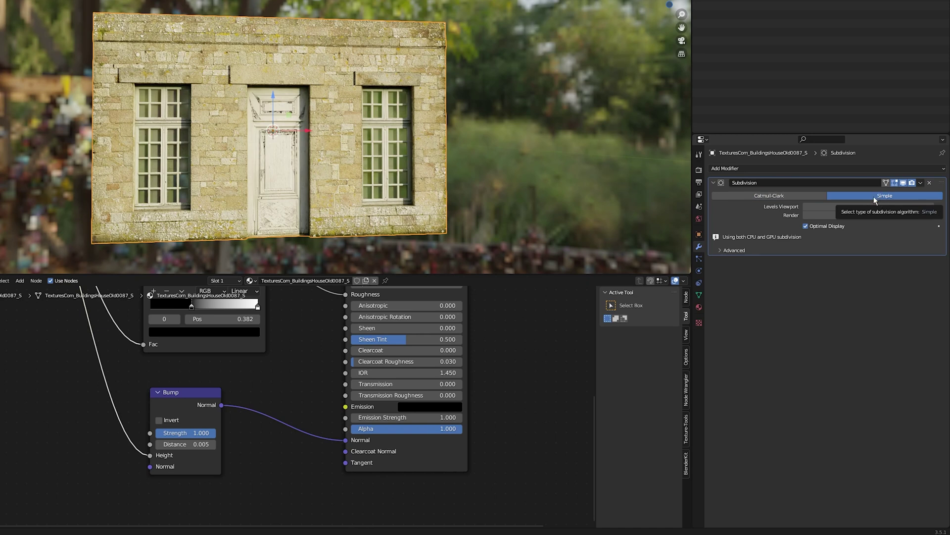
Step: Add a Displace modifier with a new texture using TexturesCom_BuildingsHouseOld0087_S.jpg
left_click(794, 168)
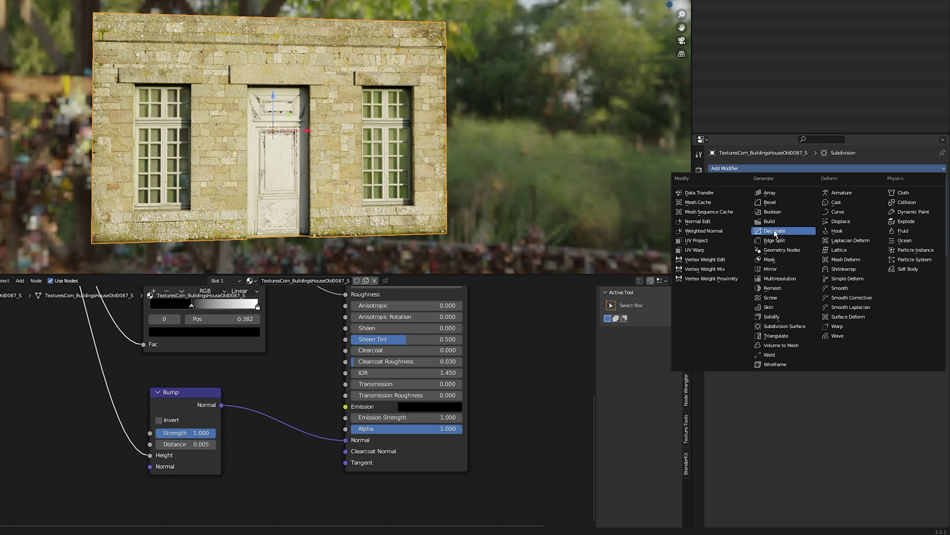
left_click(841, 222)
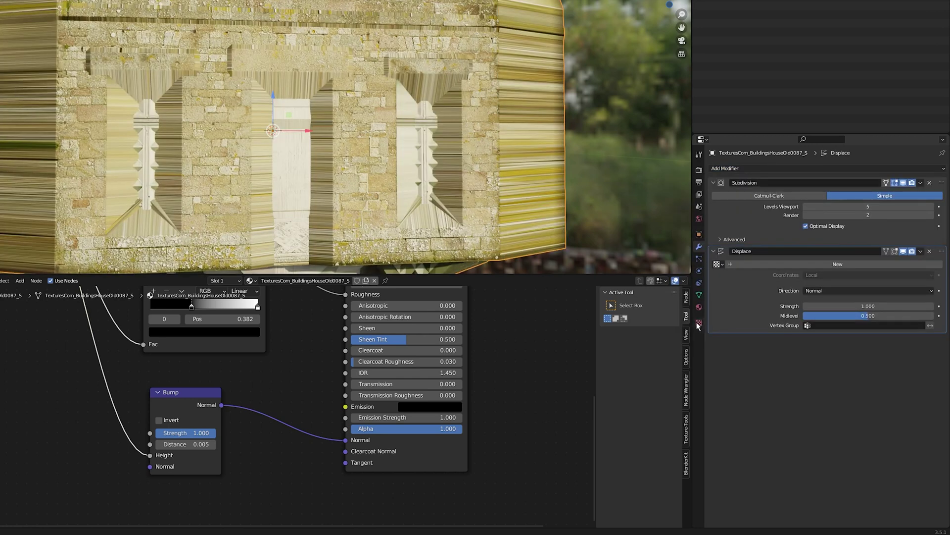
left_click(699, 323)
left_click(822, 183)
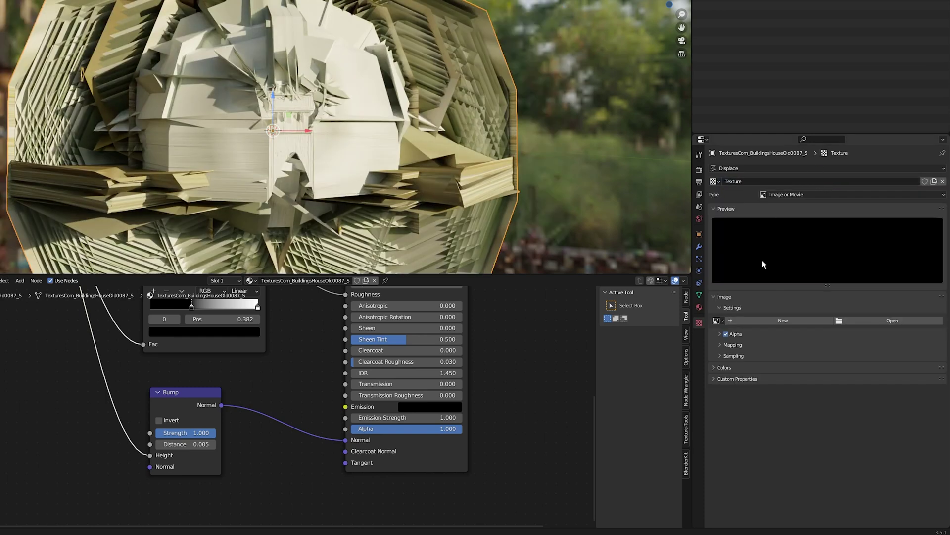
left_click(718, 321)
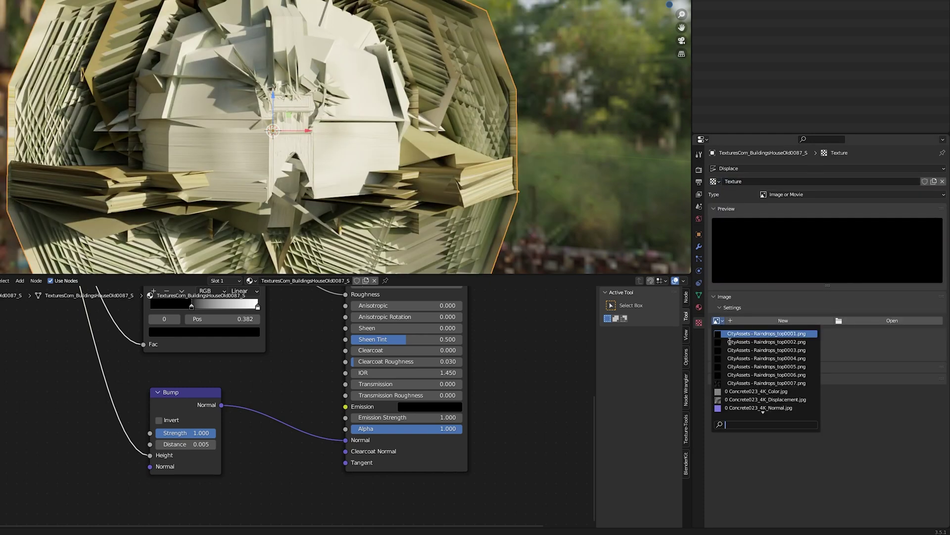
scroll(752, 409, "down", 3)
left_click(761, 412)
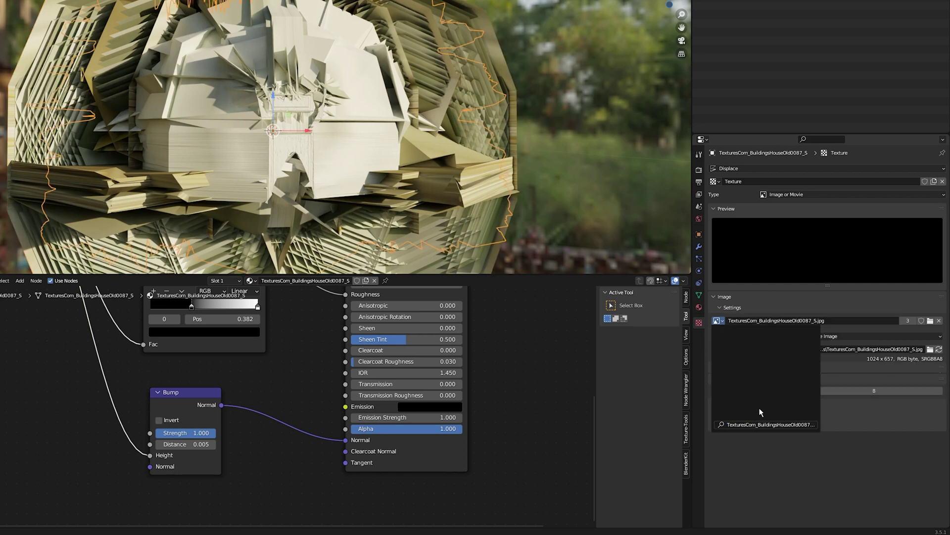
Step: Set the Displace modifier's Coordinates to UV and begin editing its strength
left_click(699, 247)
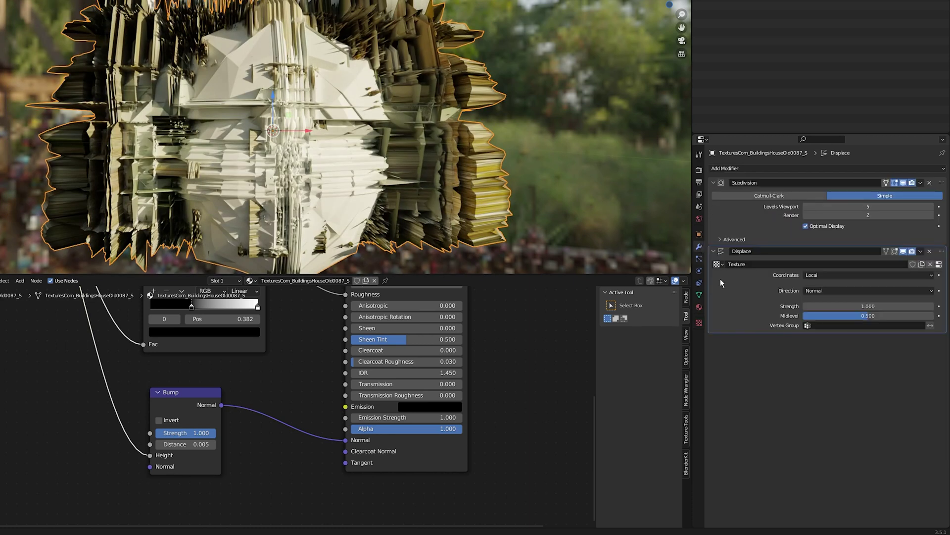
left_click(826, 275)
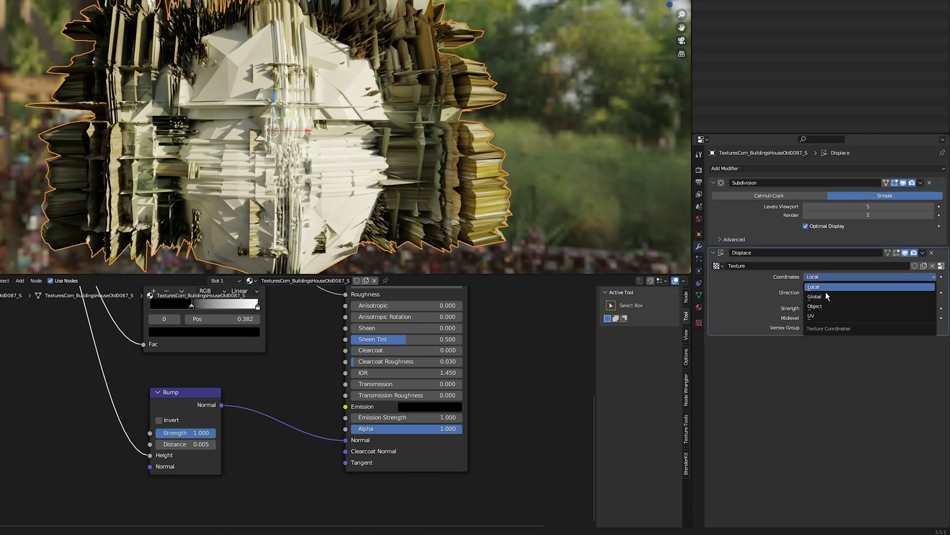
left_click(825, 317)
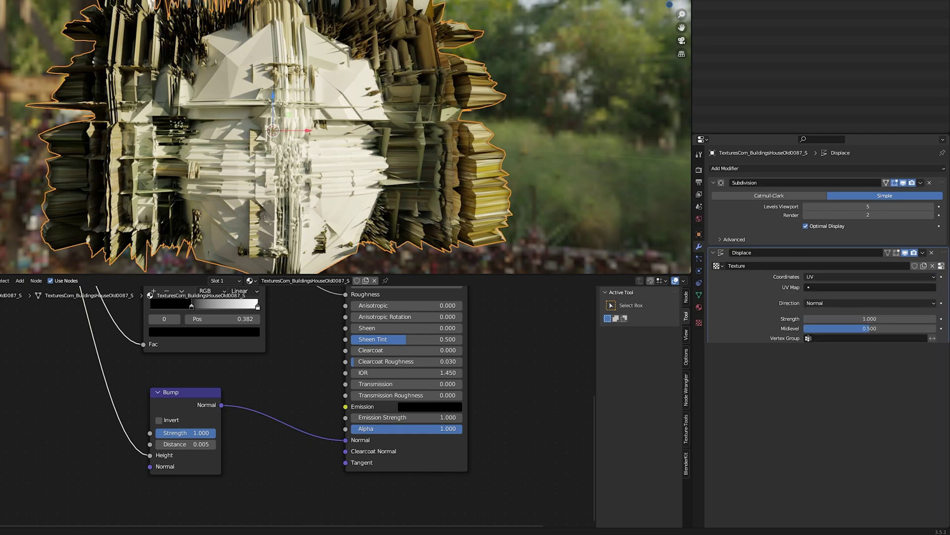
left_click(870, 319)
Step: Set the Displace strength to 0.008
type(".")
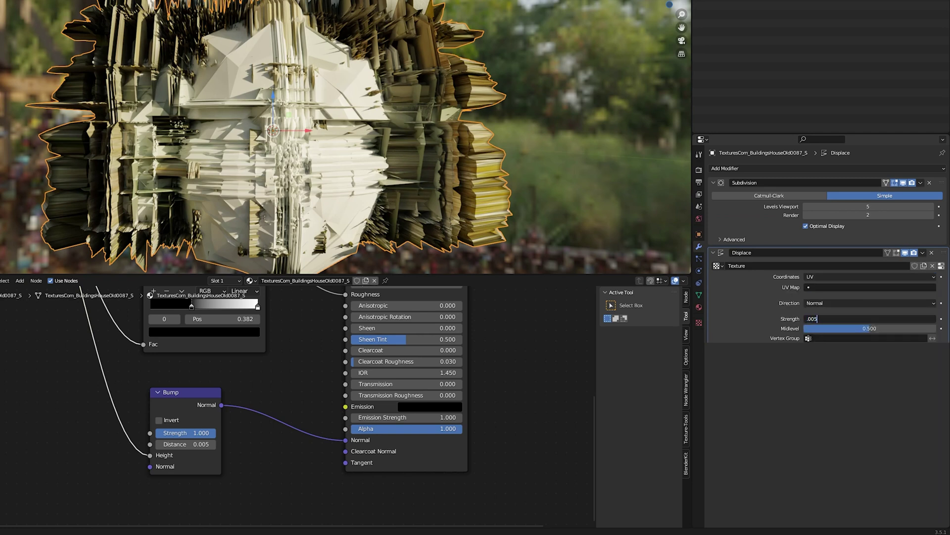
type(".005")
key("BackSpace")
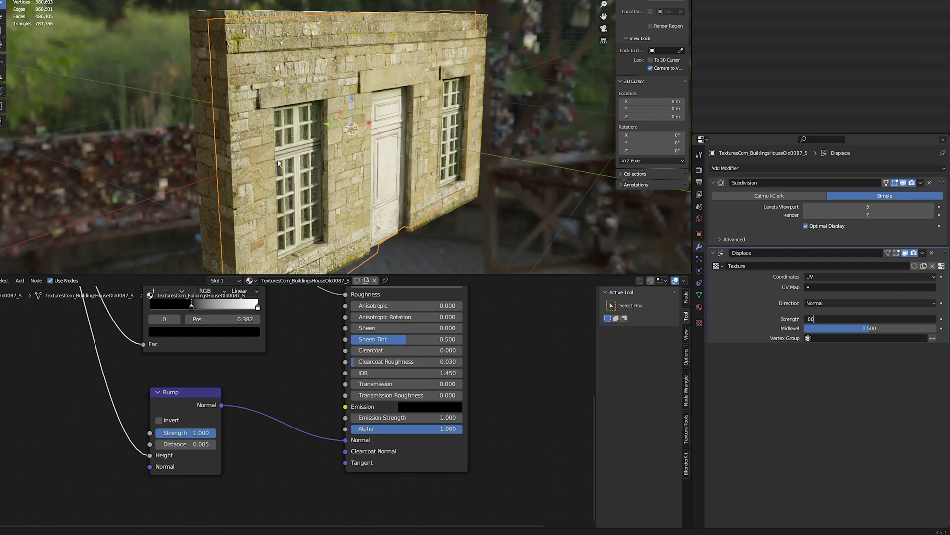
type("8")
key("Return")
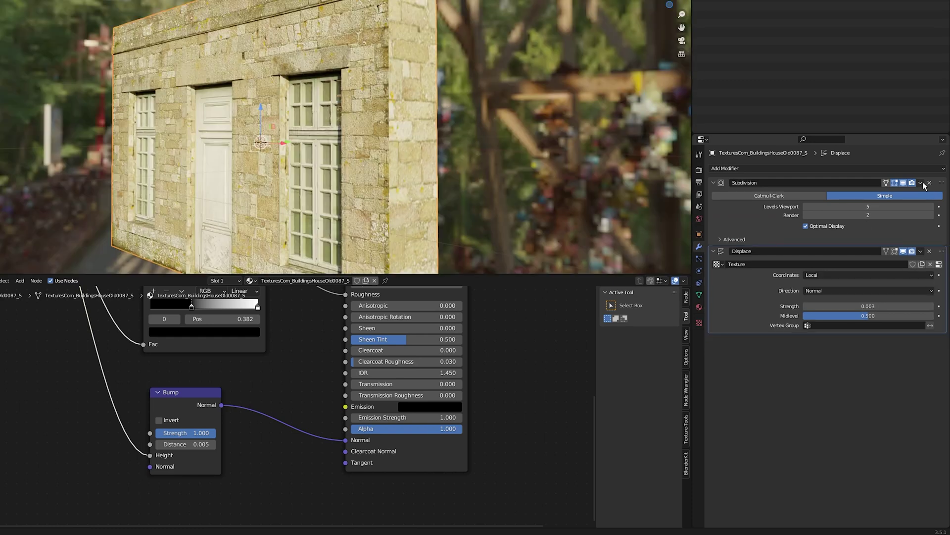
Step: Apply the Subdivision and Displace modifiers, then orbit to inspect the baked stone relief
left_click(921, 182)
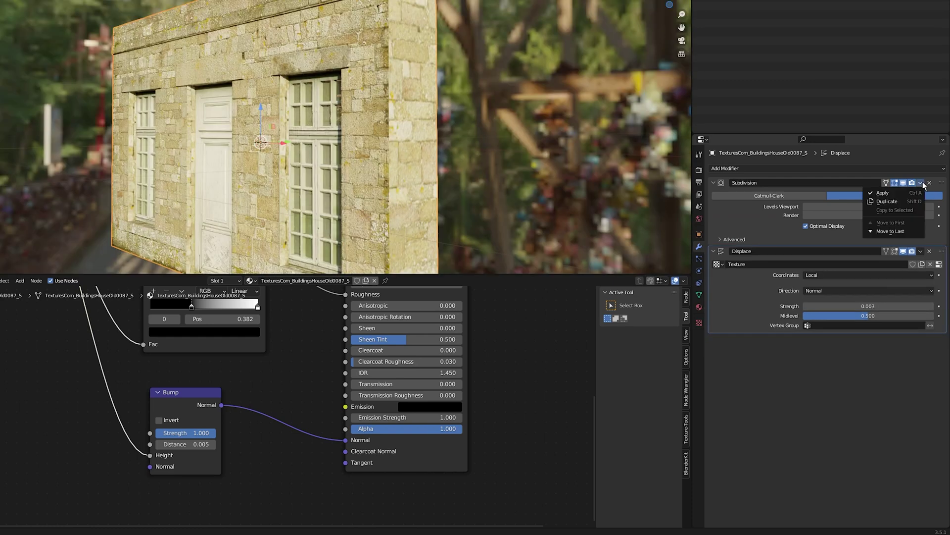
left_click(883, 193)
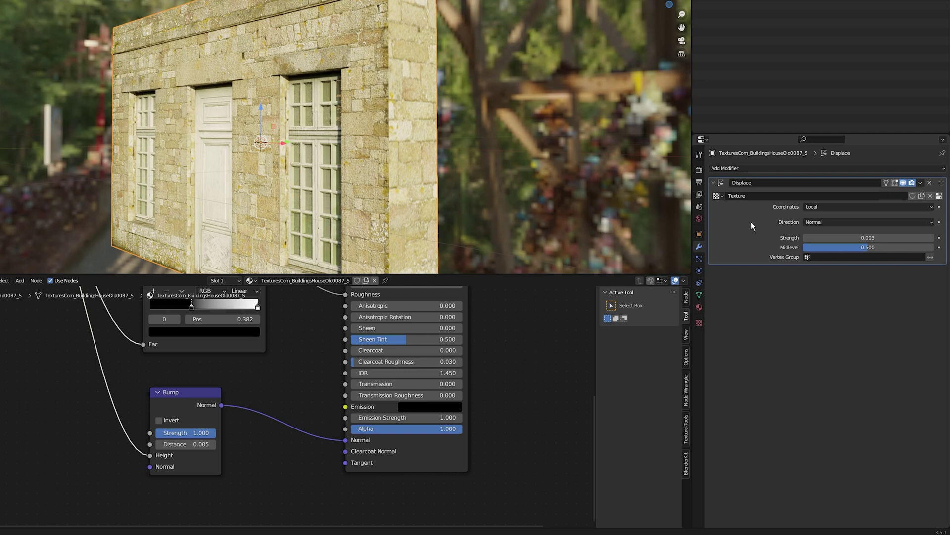
key("ctrl+a")
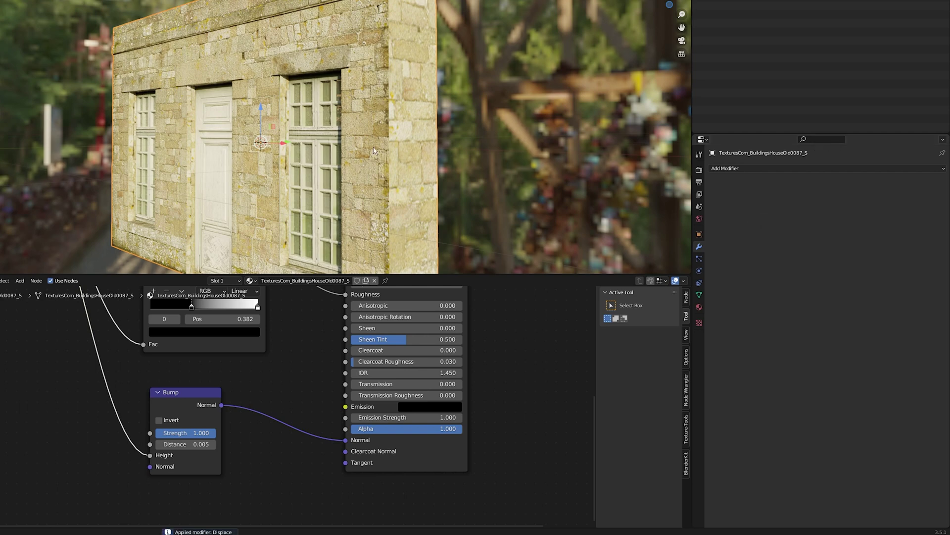
middle_click_drag(373, 148, 444, 141)
scroll(386, 138, "up", 1)
scroll(347, 133, "down", 1)
middle_click_drag(258, 130, 312, 129)
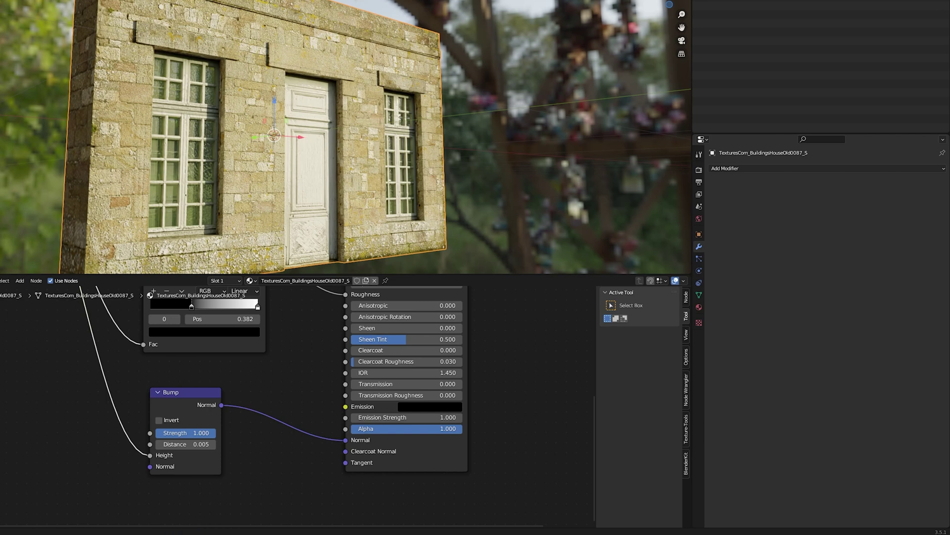